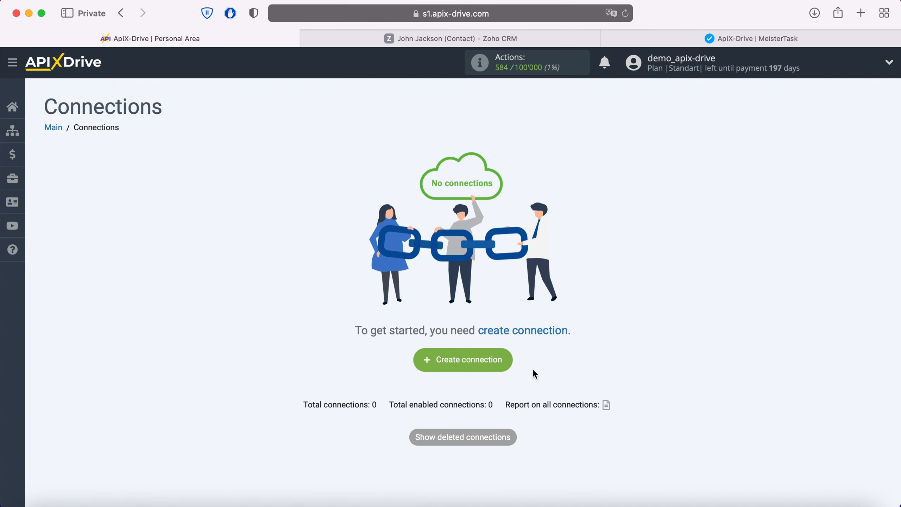
# Create a new connection with Zoho CRM as the data source system
pyautogui.click(508, 361)
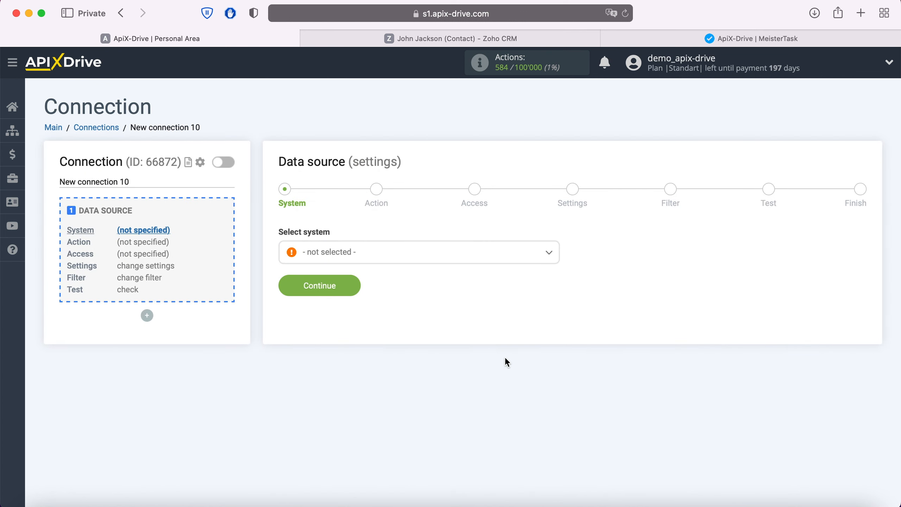
pyautogui.click(408, 255)
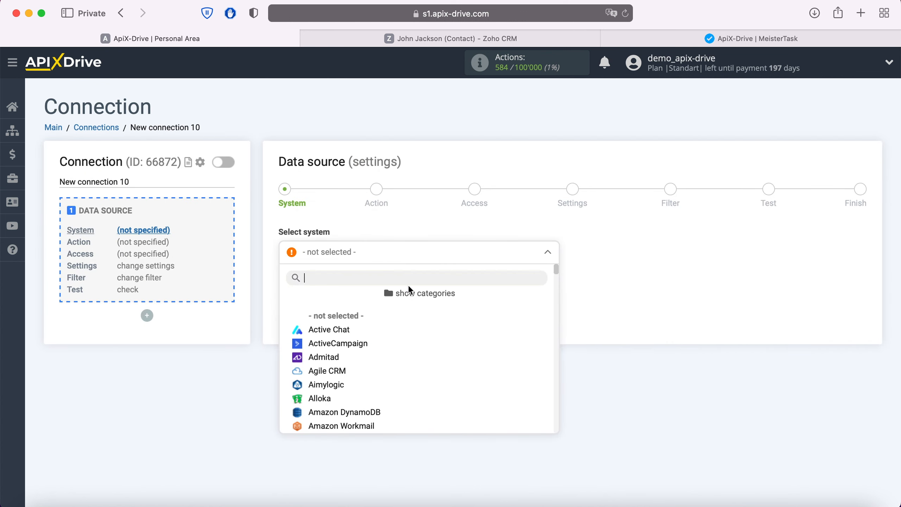
pyautogui.scroll(-15, 421, 318)
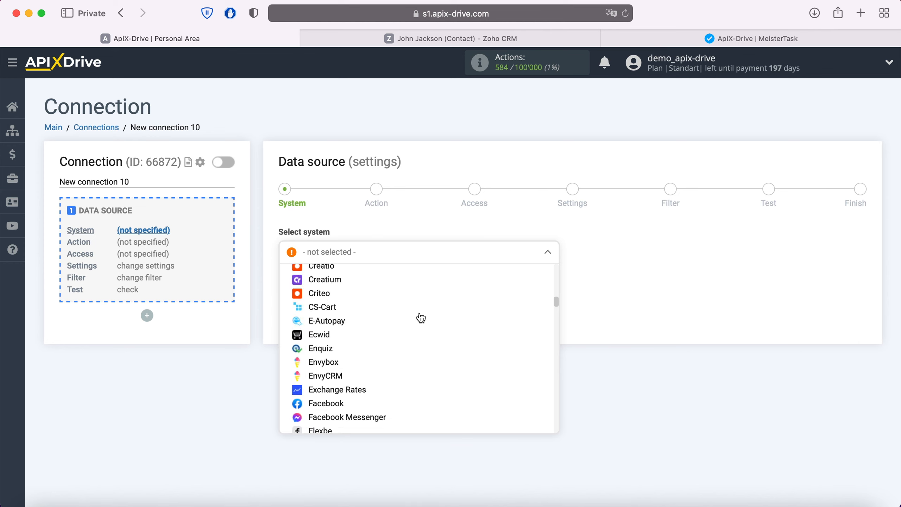
pyautogui.scroll(-15, 420, 318)
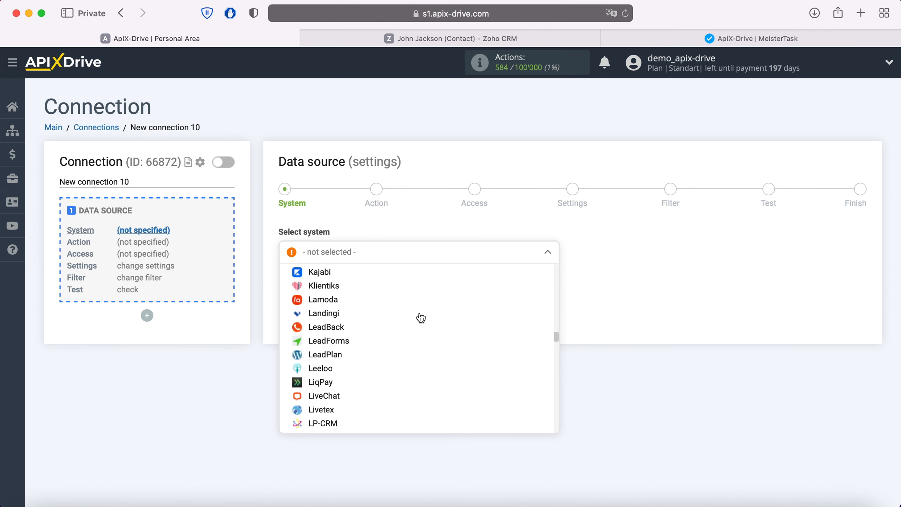
pyautogui.scroll(-15, 421, 318)
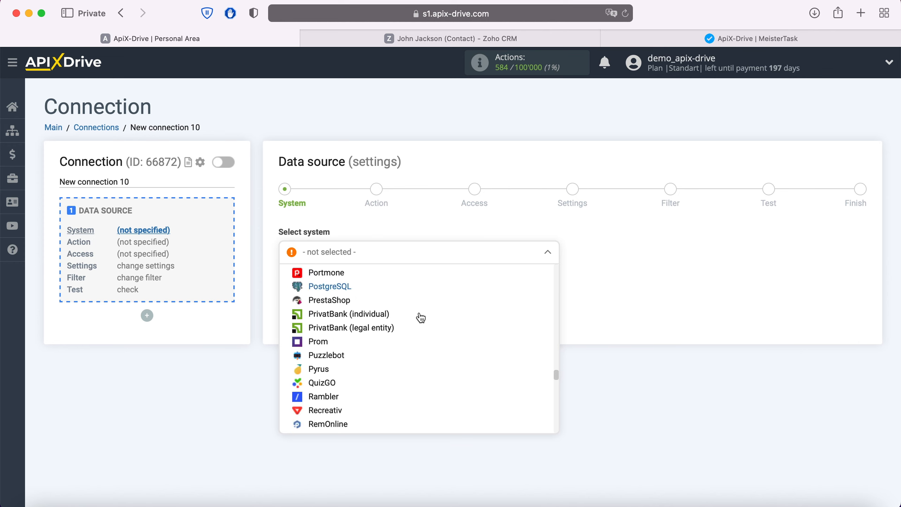
pyautogui.scroll(-15, 421, 318)
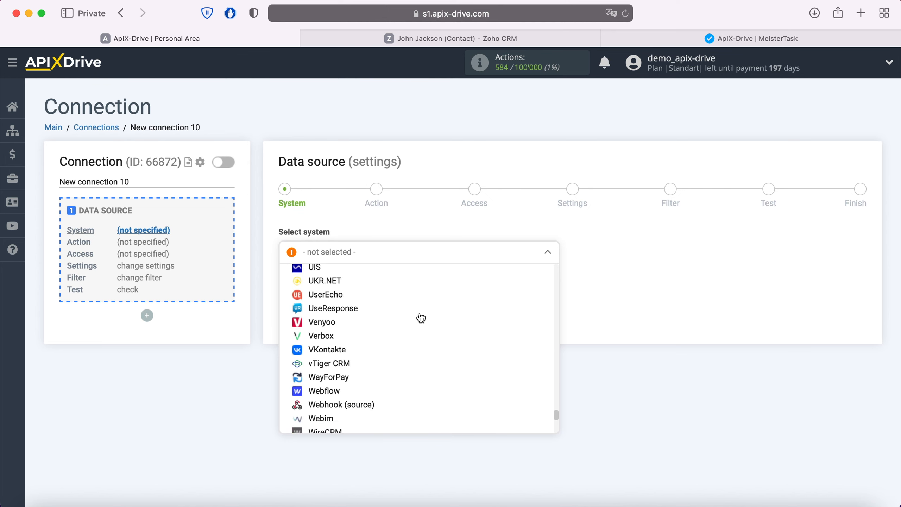
pyautogui.scroll(-3, 421, 318)
pyautogui.click(340, 408)
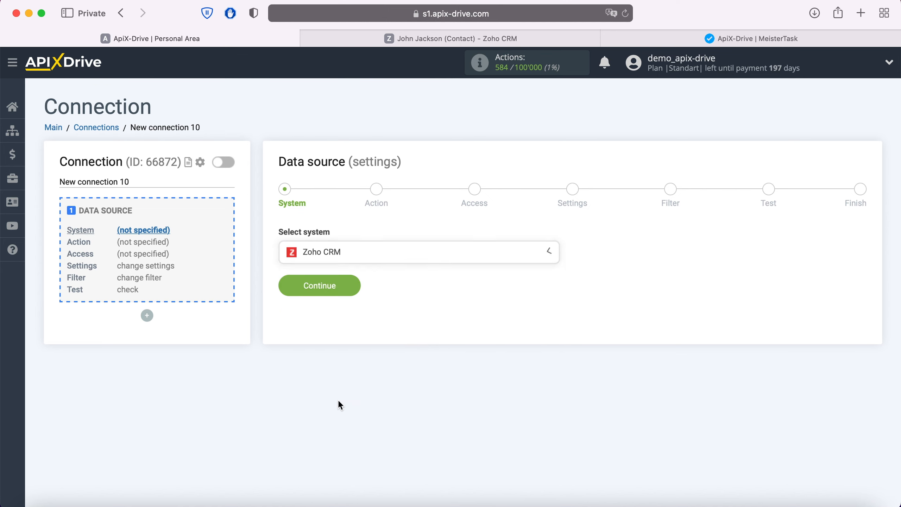
pyautogui.click(354, 286)
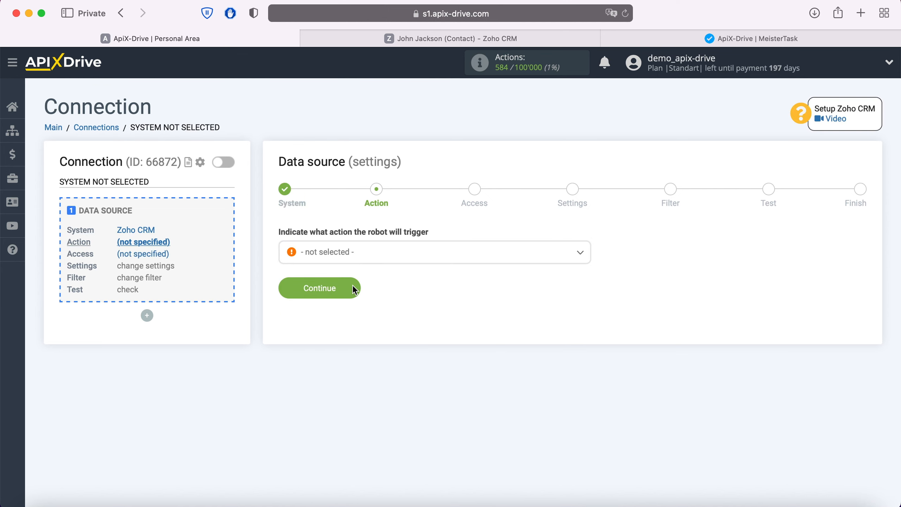
# Choose Get Contacts (new) as the Zoho CRM trigger action
pyautogui.click(362, 256)
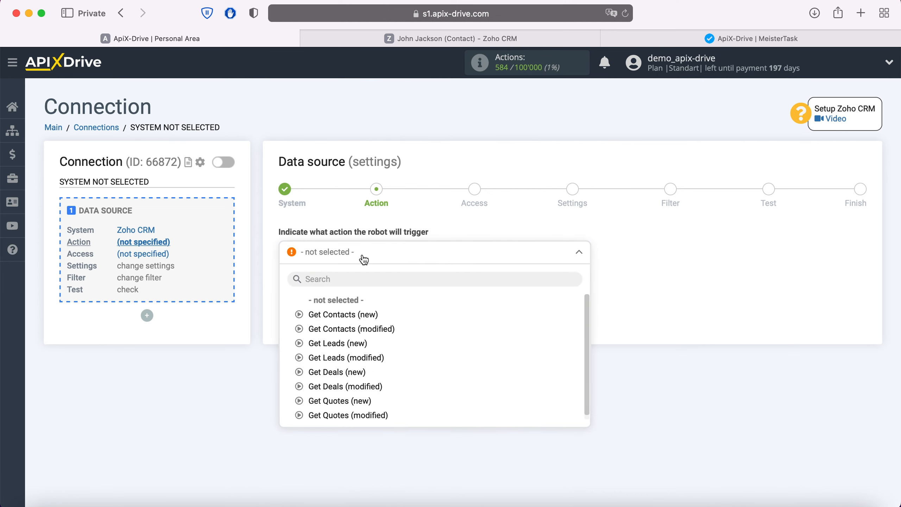
pyautogui.click(358, 314)
pyautogui.click(355, 287)
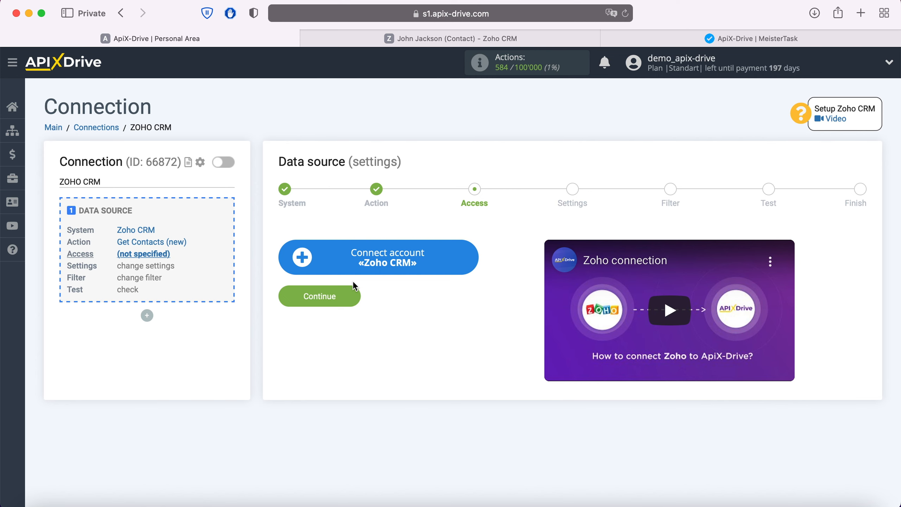
# Sign in to Zoho with the account e-mail and saved password, then accept ApiX Drive's access request
pyautogui.click(468, 256)
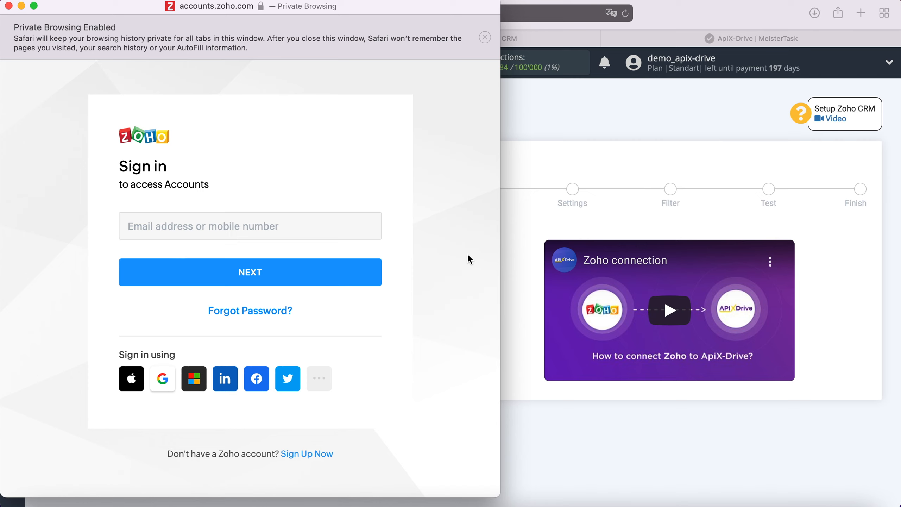
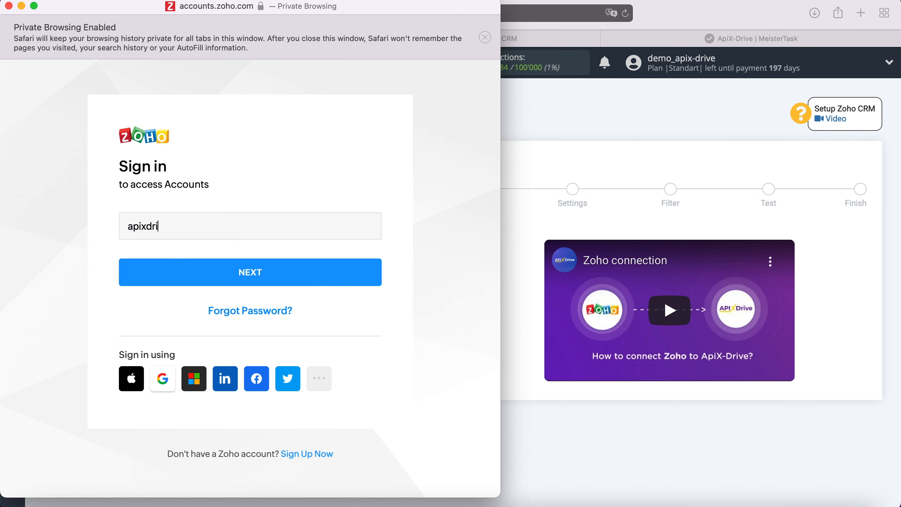
pyautogui.click(334, 272)
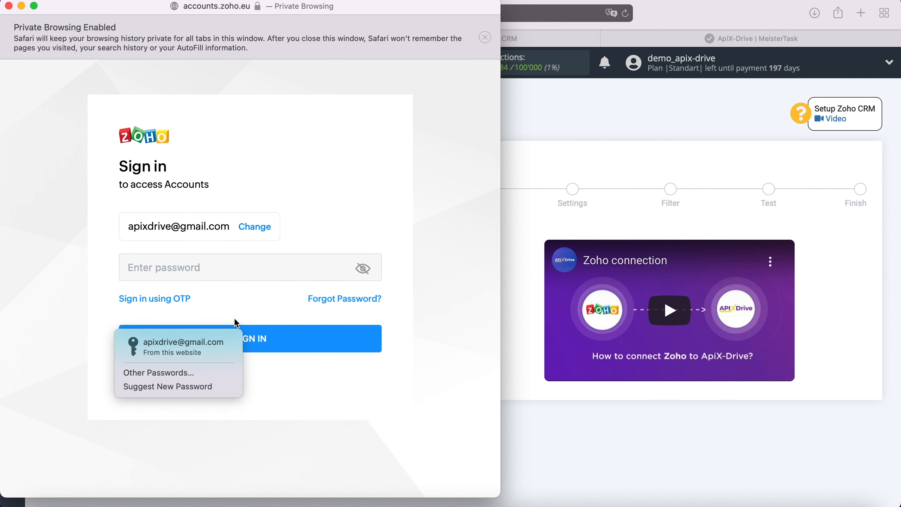
pyautogui.click(205, 347)
pyautogui.click(244, 345)
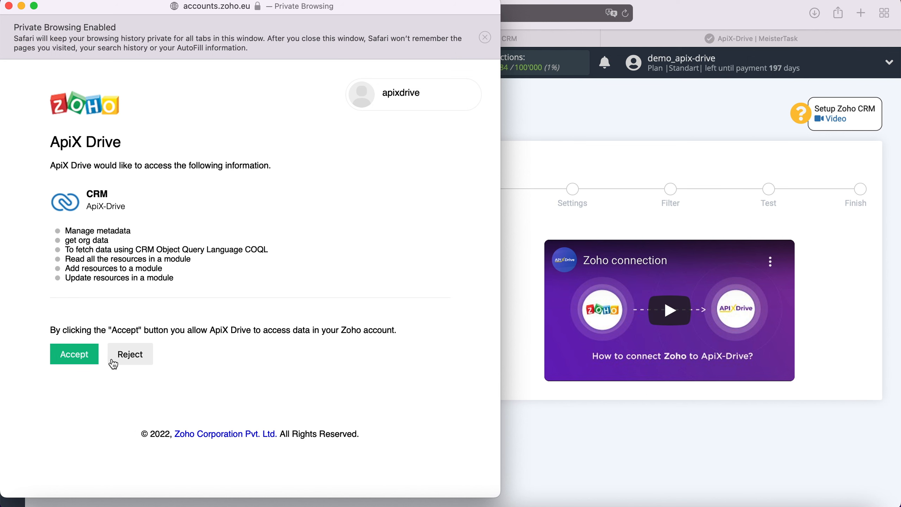
pyautogui.click(92, 351)
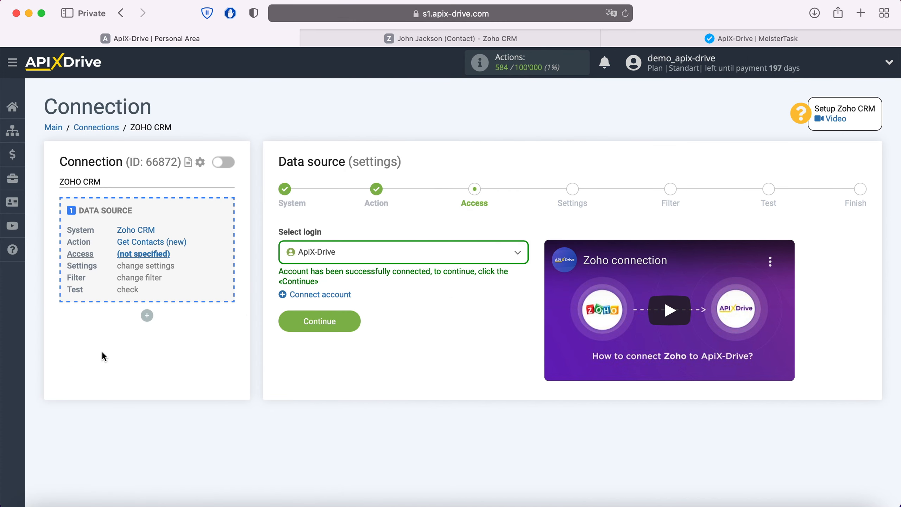
# Select the connected ApiX-Drive login for Zoho CRM and continue past Settings to the Filter step
pyautogui.click(346, 252)
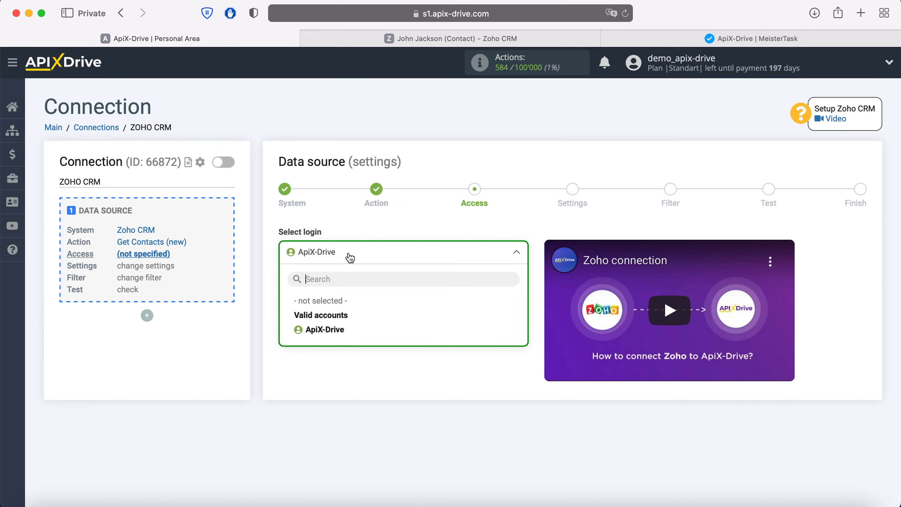
pyautogui.click(342, 330)
pyautogui.click(354, 321)
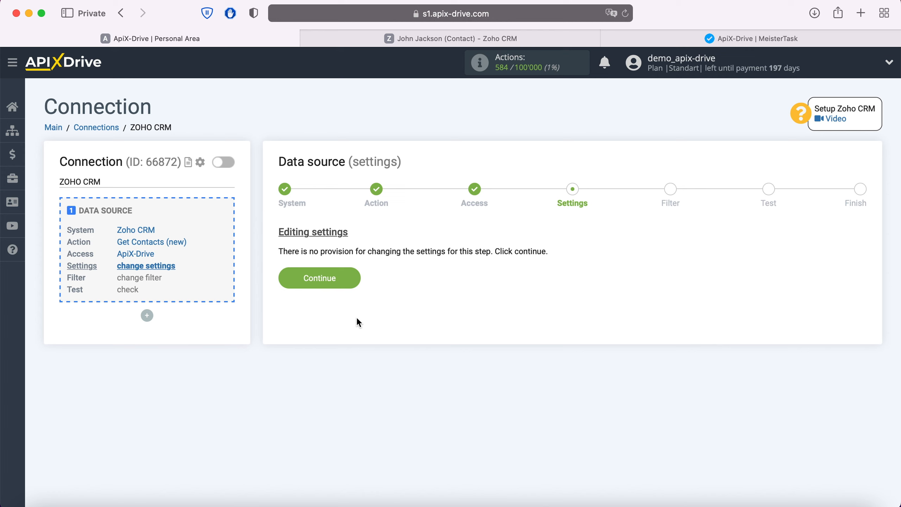
pyautogui.click(355, 277)
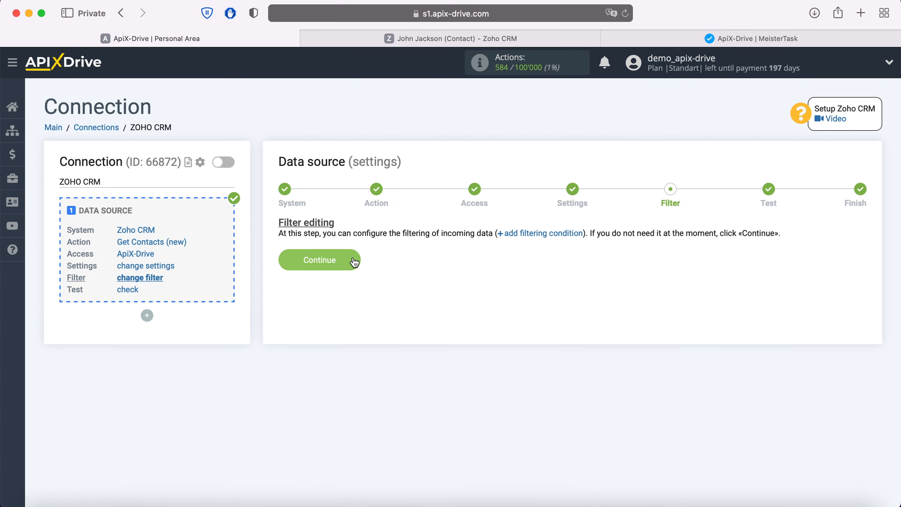
# Skip filter conditions, review the loaded Zoho CRM contact test data, and finish the source
pyautogui.click(354, 261)
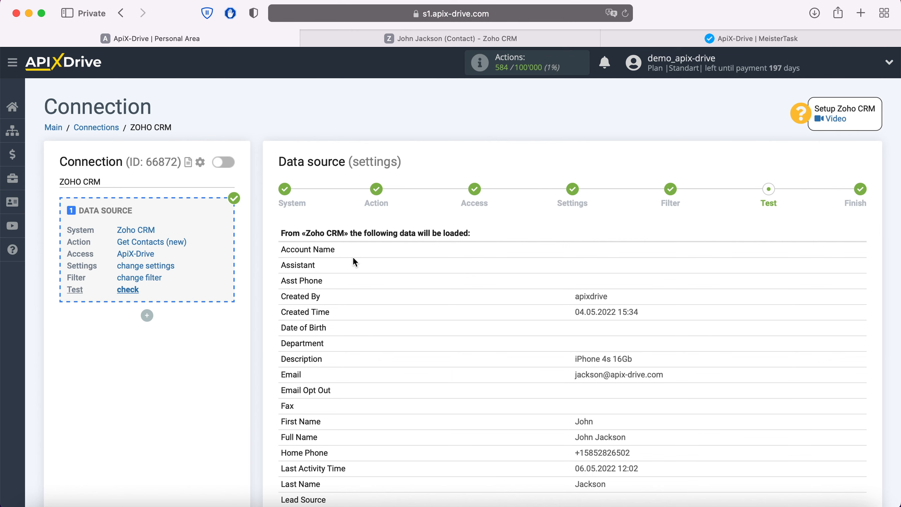
pyautogui.scroll(-10, 354, 260)
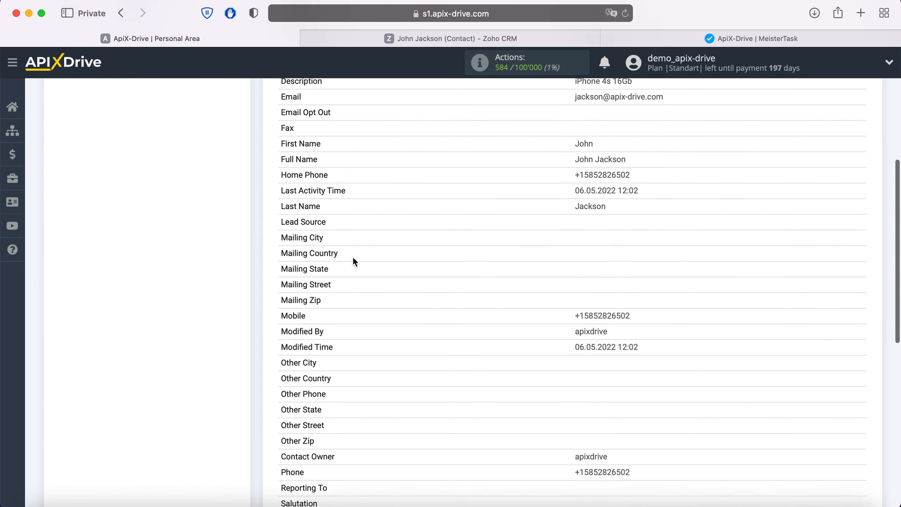
pyautogui.scroll(-3, 354, 262)
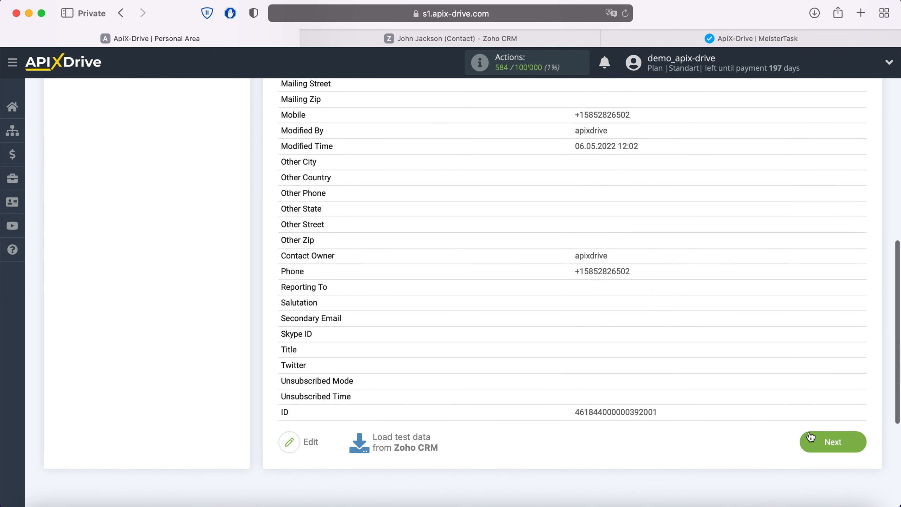
pyautogui.click(858, 442)
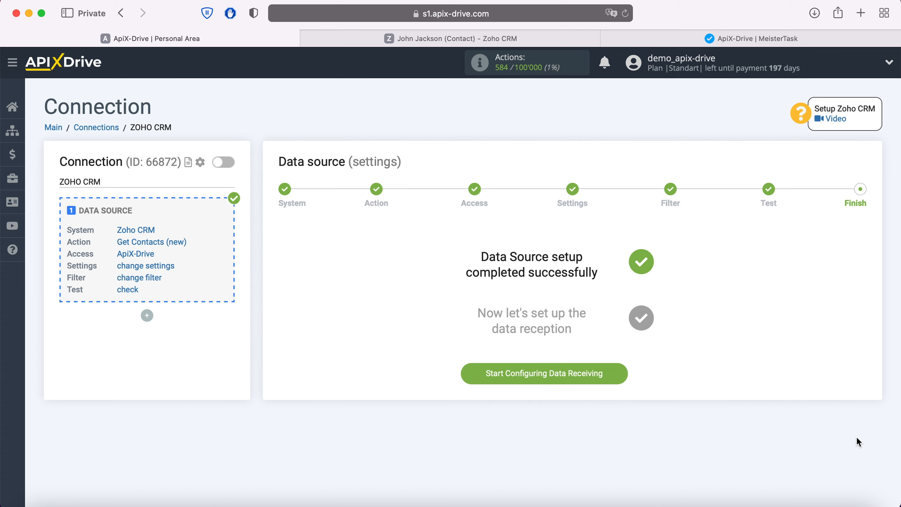
# Start the data destination and select Meistertask as its system
pyautogui.click(605, 373)
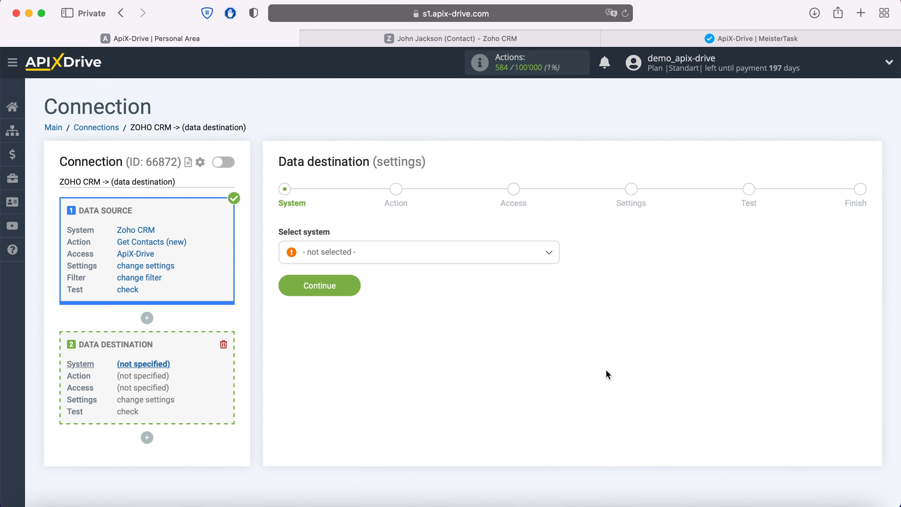
pyautogui.click(447, 259)
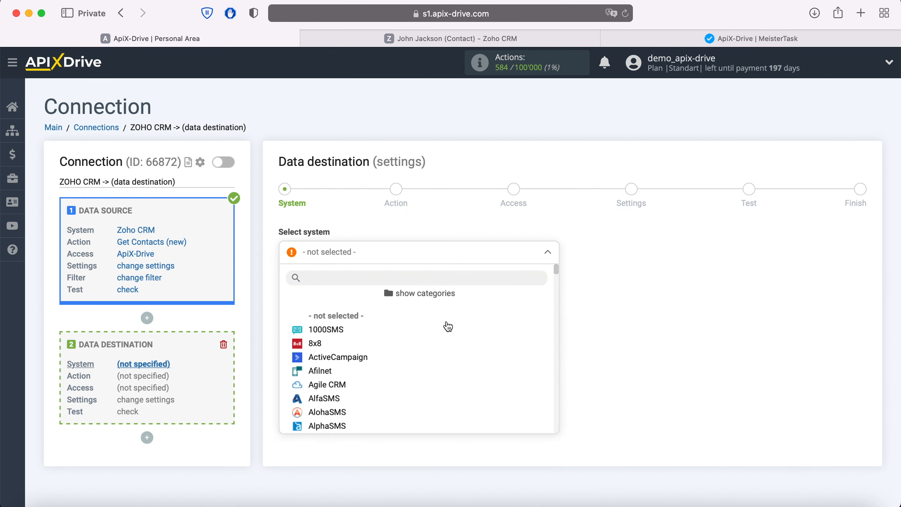
pyautogui.scroll(-10, 448, 326)
pyautogui.scroll(-15, 448, 326)
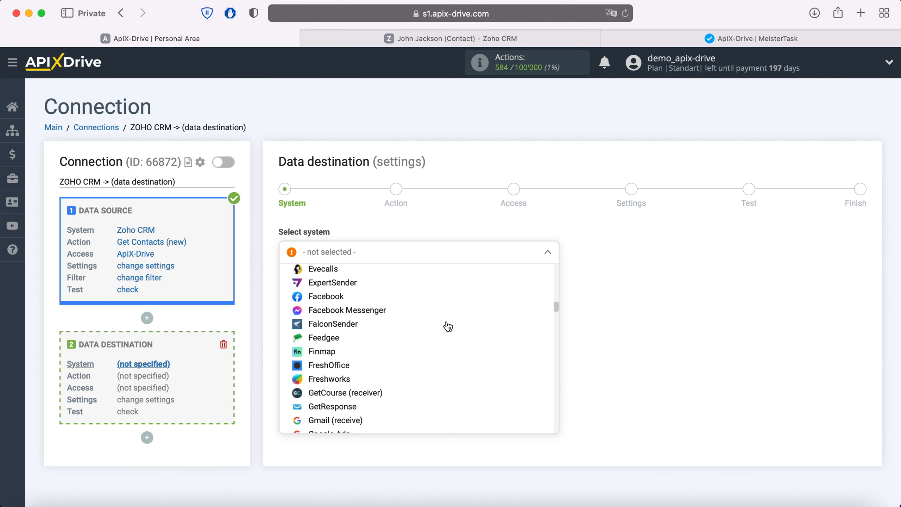
pyautogui.scroll(-5, 448, 326)
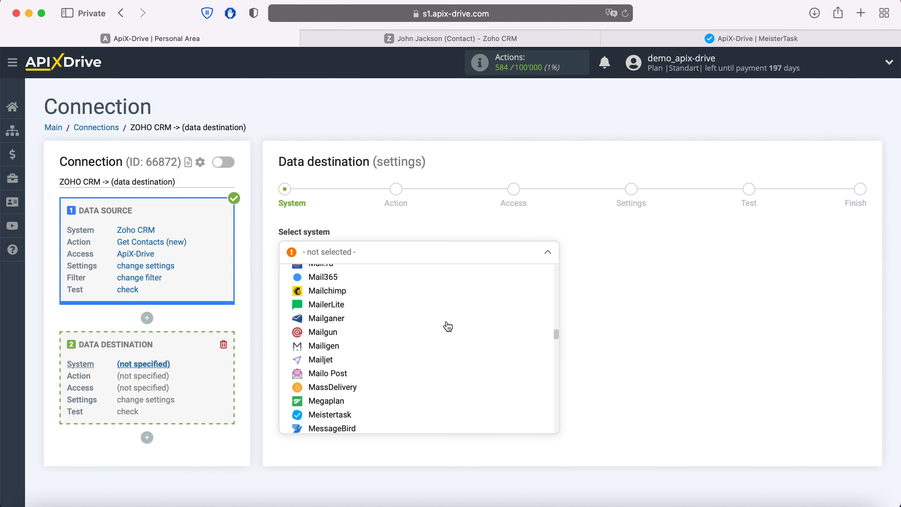
pyautogui.click(336, 383)
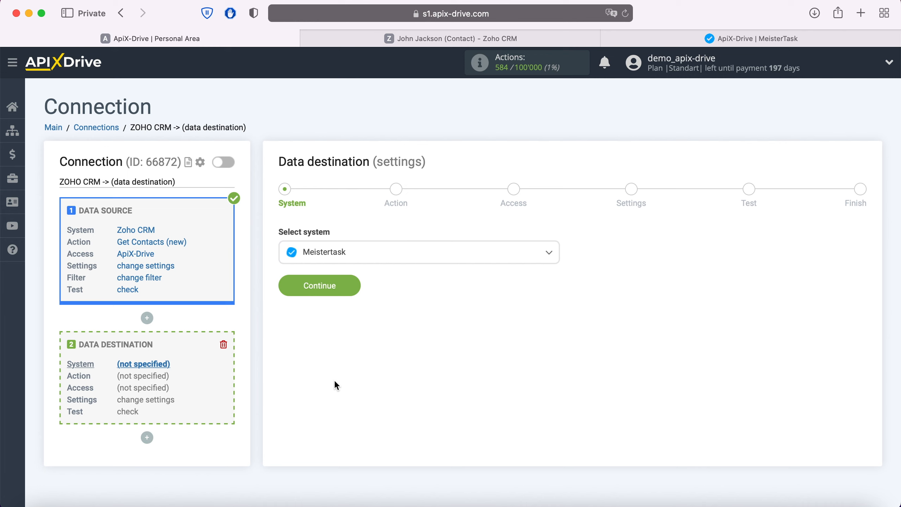
pyautogui.click(355, 286)
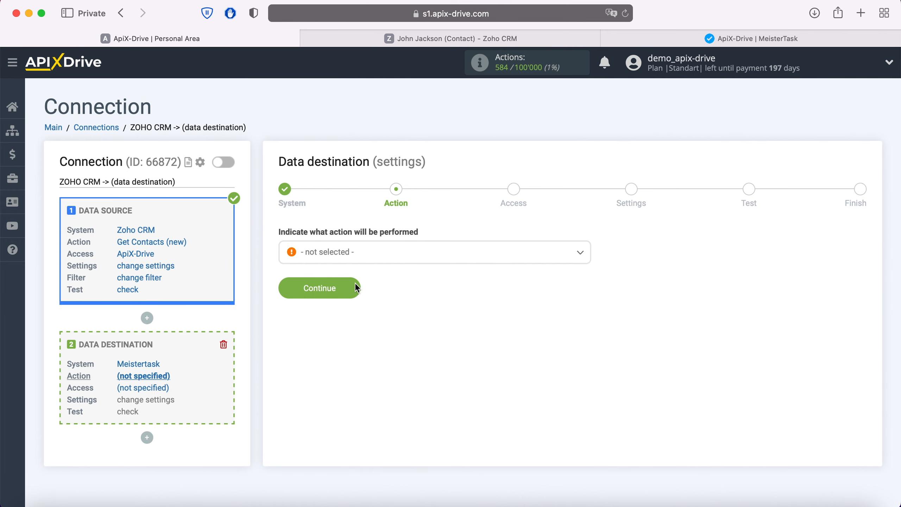
# Choose Create Task as the MeisterTask action
pyautogui.click(374, 261)
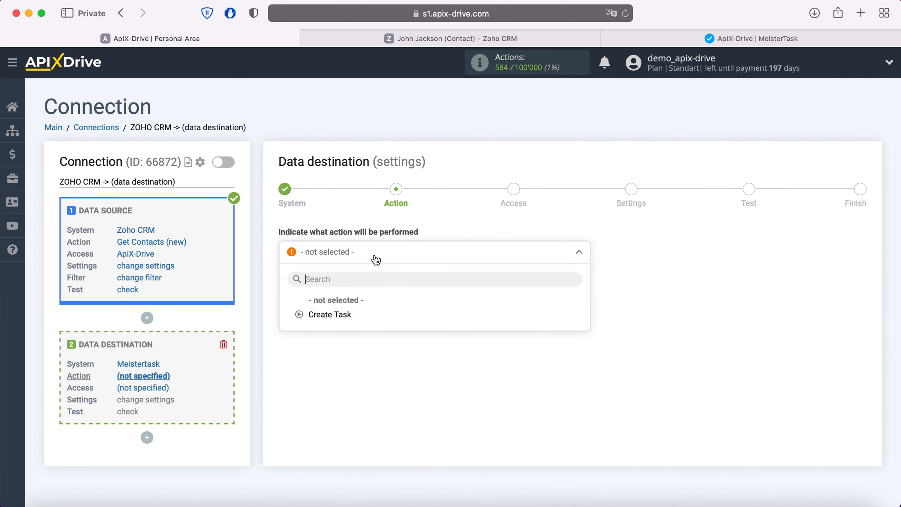
pyautogui.click(350, 315)
pyautogui.click(353, 288)
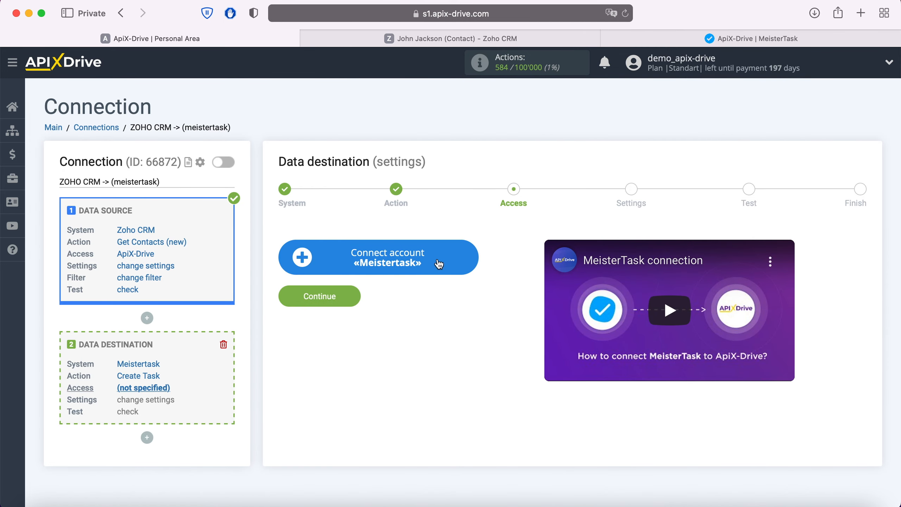
# Connect a MeisterTask account by logging in with the account e-mail and password
pyautogui.click(471, 259)
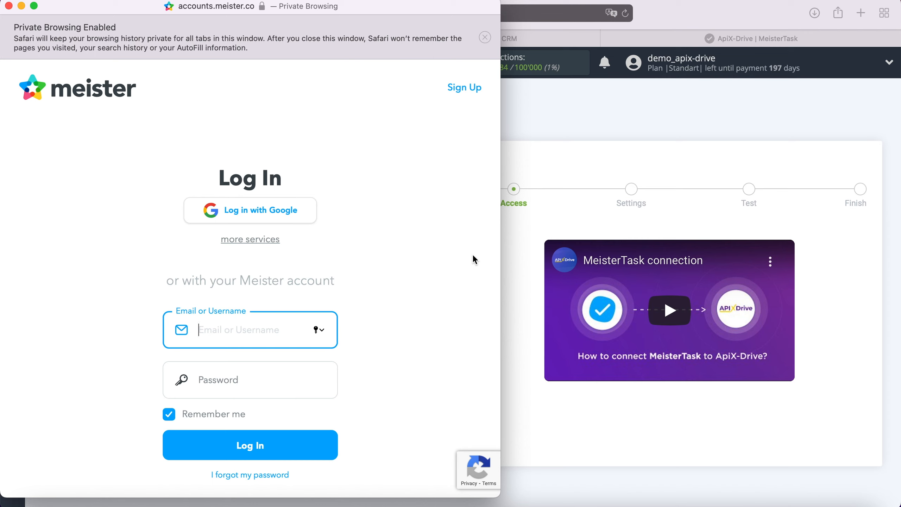
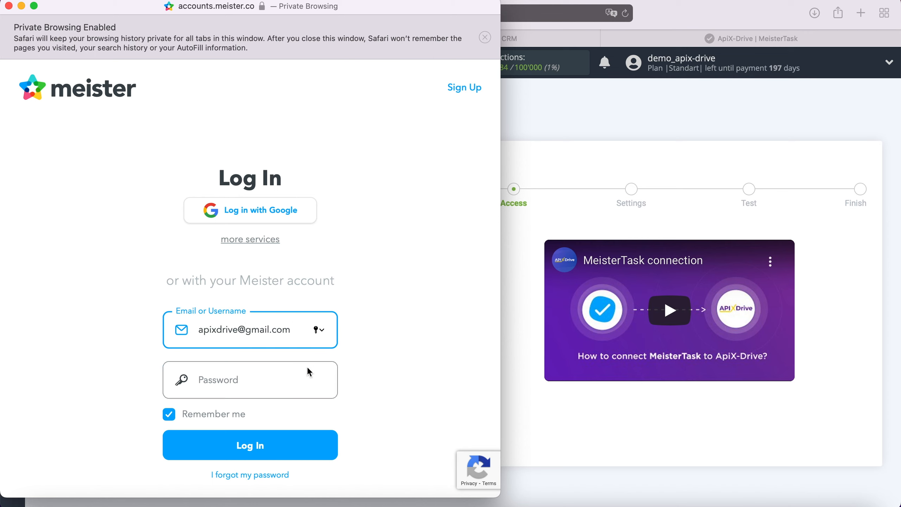
pyautogui.click(300, 371)
pyautogui.write('••••••••••••')
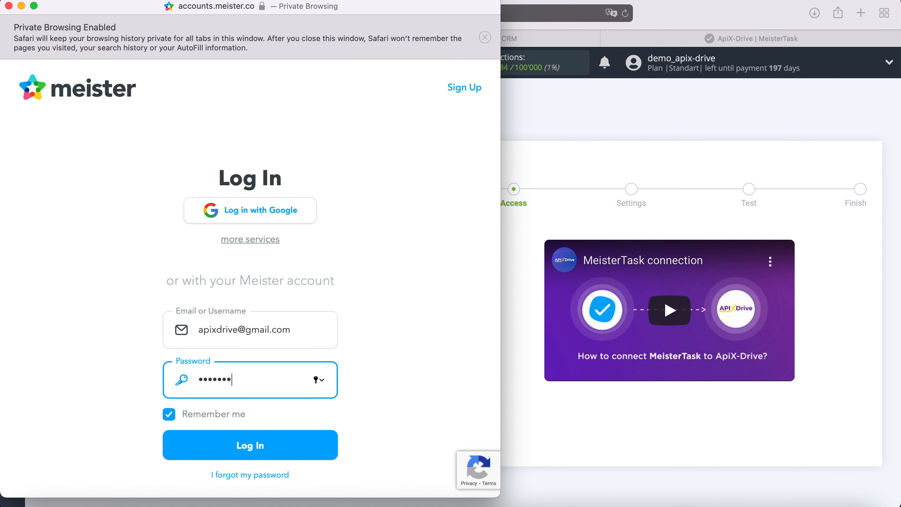
pyautogui.click(272, 449)
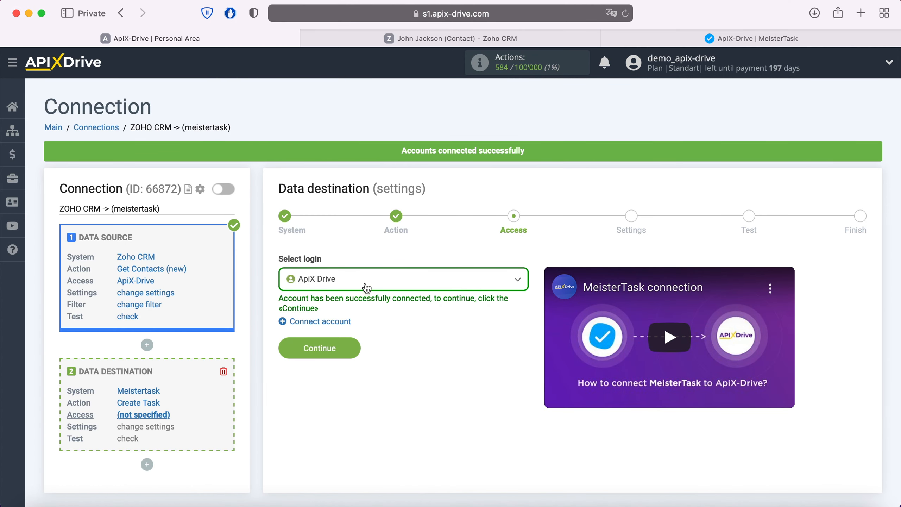
# Select the newly connected ApiX Drive login as the destination account
pyautogui.click(365, 286)
pyautogui.click(338, 355)
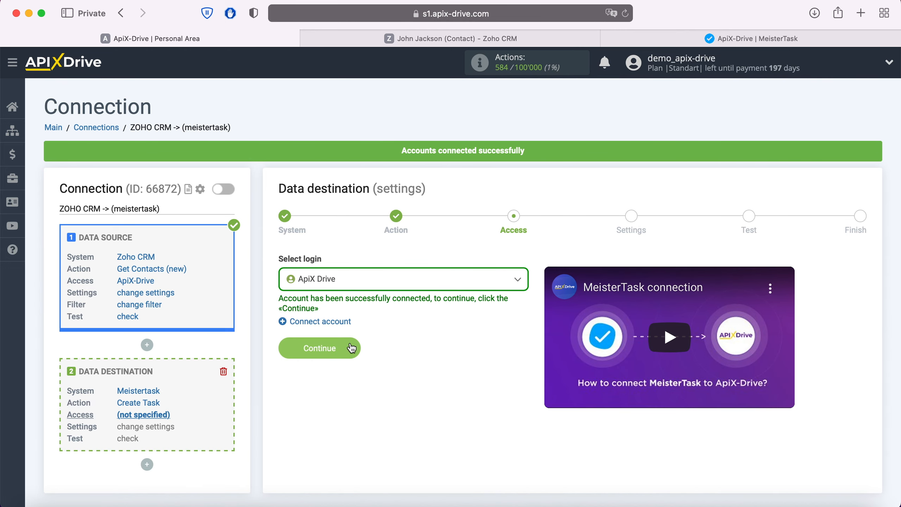
pyautogui.click(350, 348)
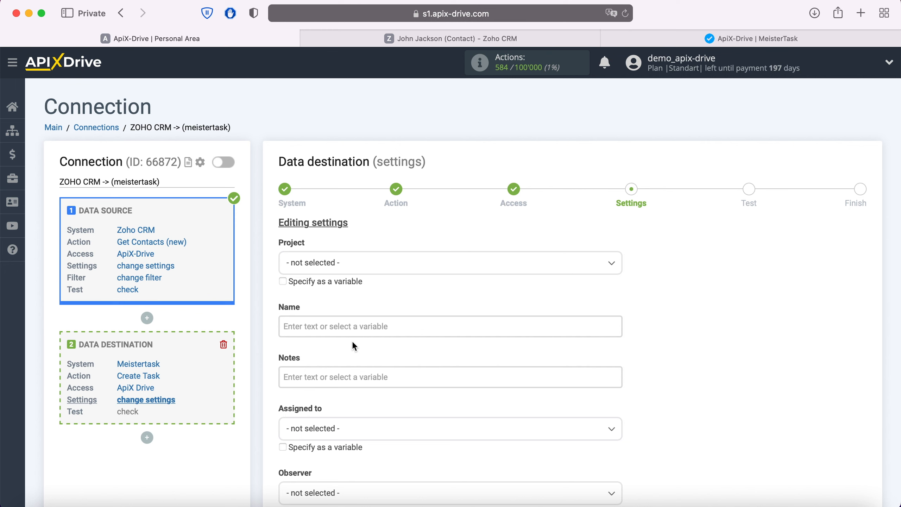
# Name the task 'New Contact from ZohoCRM' followed by the contact's Full Name variable
pyautogui.click(349, 332)
pyautogui.scroll(-5, 348, 331)
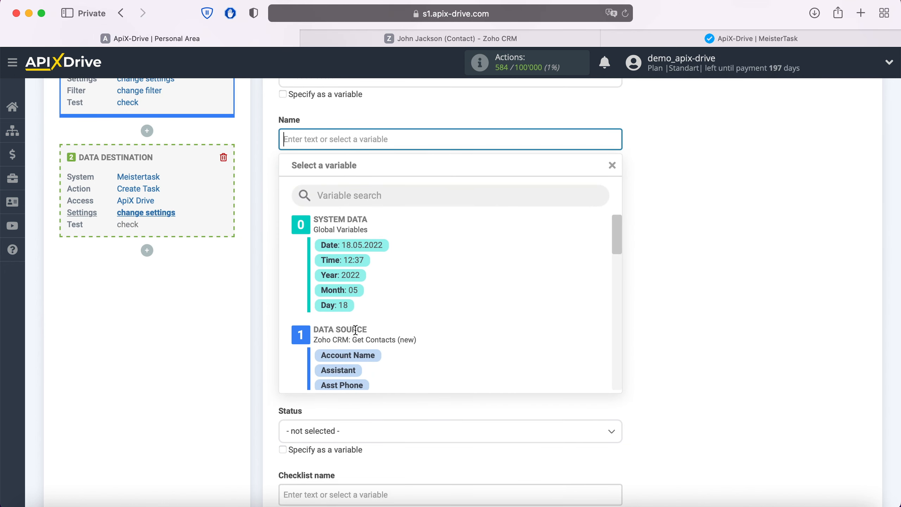
pyautogui.scroll(-6, 452, 332)
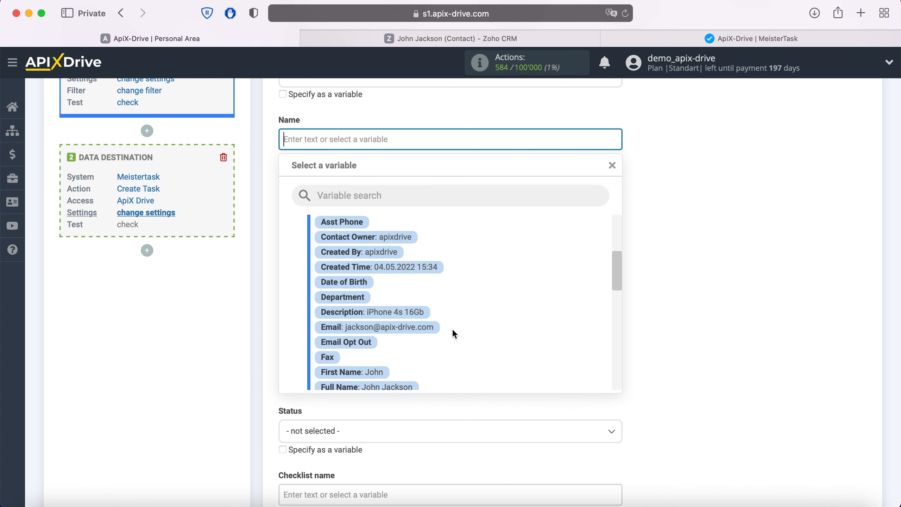
pyautogui.click(403, 342)
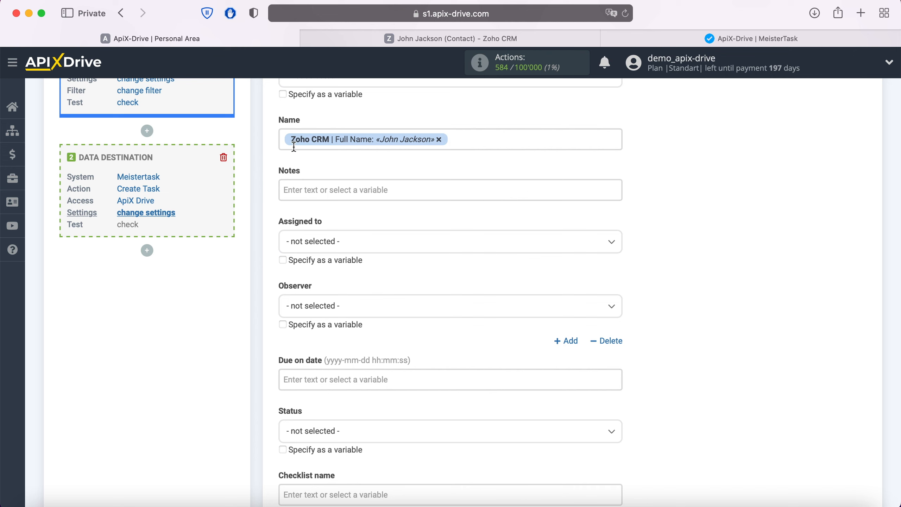
pyautogui.click(285, 139)
pyautogui.write('New Contact from ')
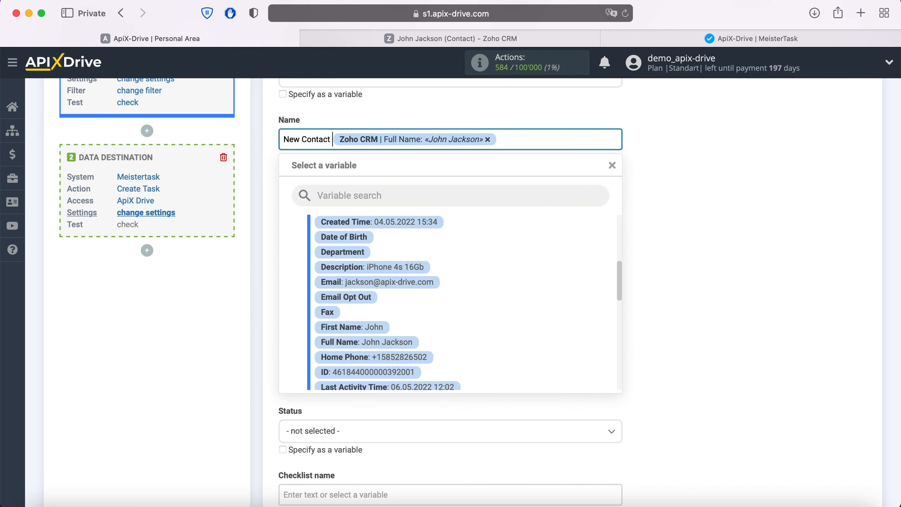
pyautogui.write('ZohoCRM')
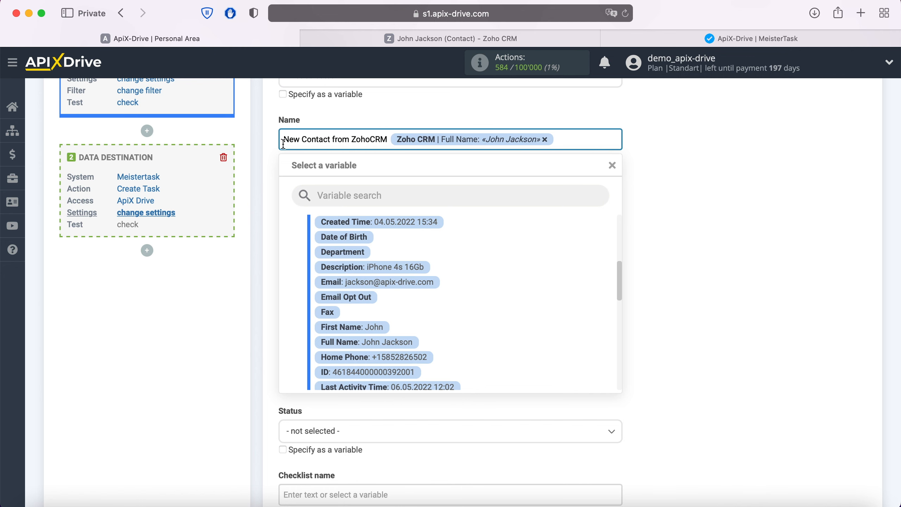
pyautogui.click(252, 160)
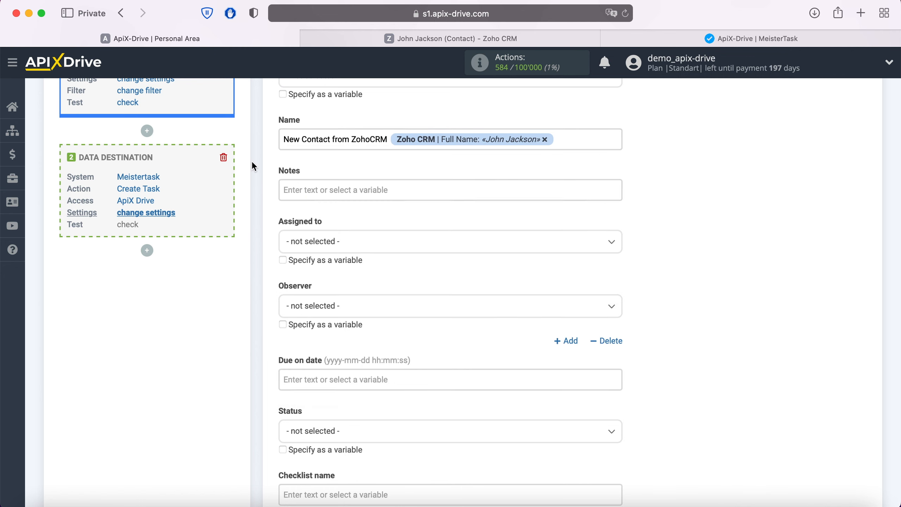
# Set the task project to ApiX-Drive and the section to Open
pyautogui.scroll(2, 324, 109)
pyautogui.click(324, 107)
pyautogui.click(314, 164)
pyautogui.click(321, 165)
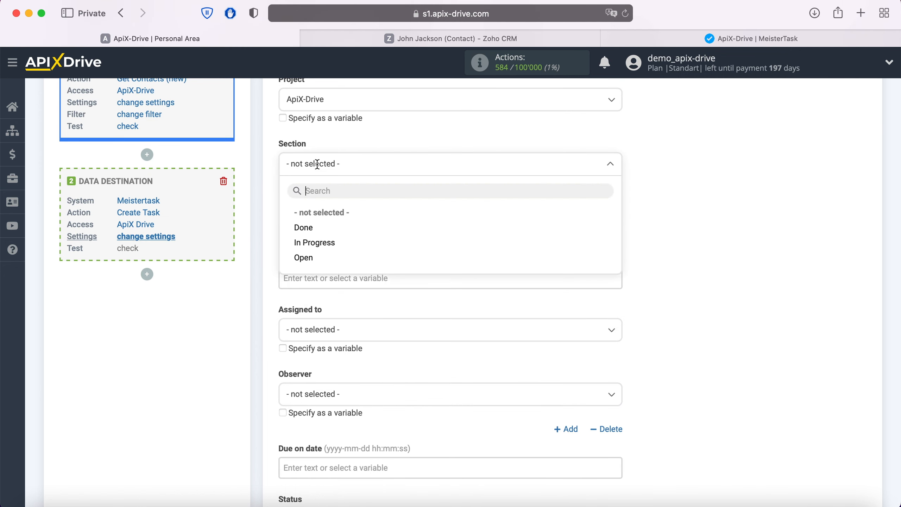
pyautogui.click(305, 257)
pyautogui.click(305, 290)
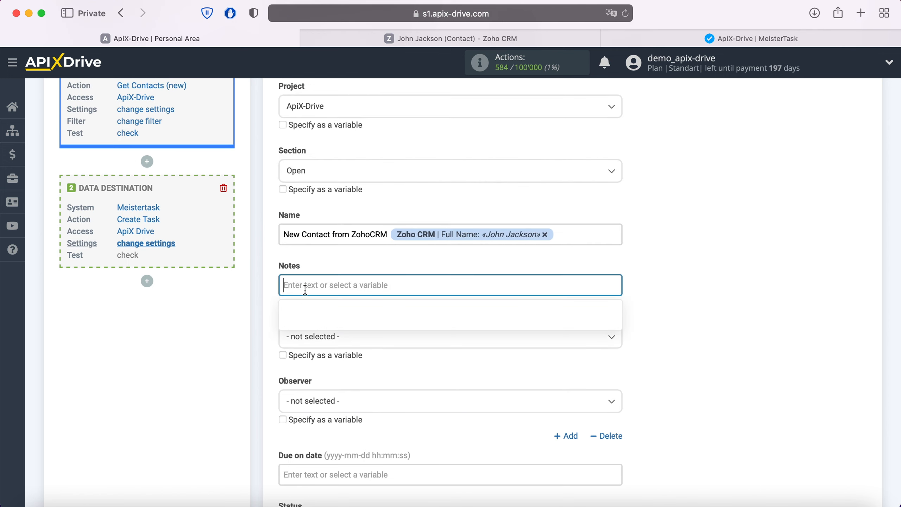
# Add Notes lines 'Date' with the contact's Created Time and 'Name' with Full Name
pyautogui.write('Date')
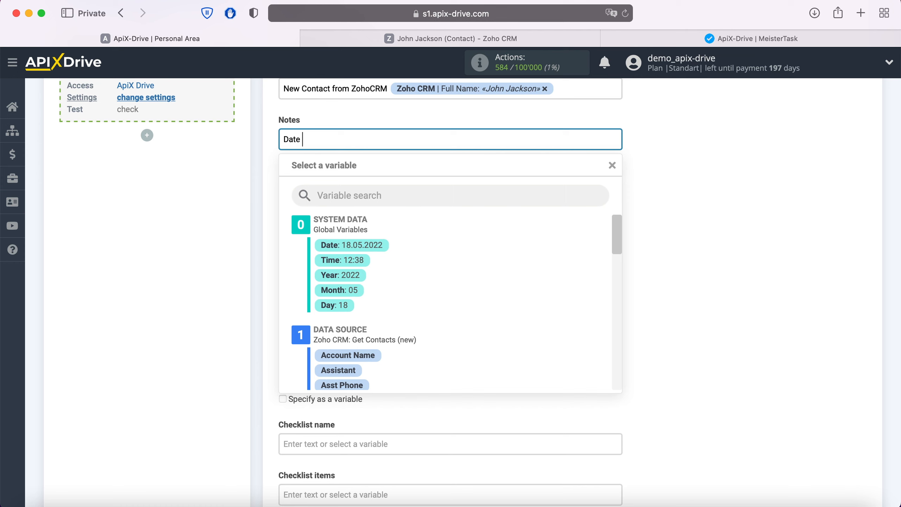
pyautogui.scroll(-3, 440, 340)
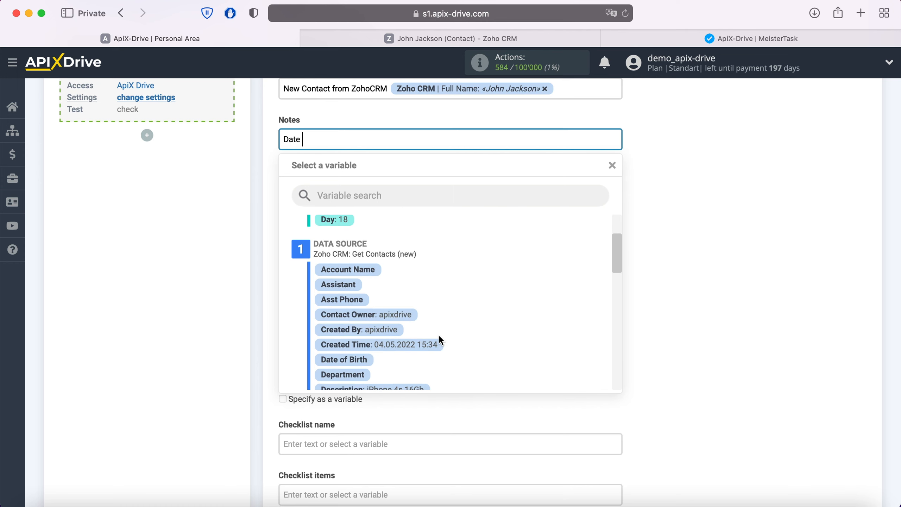
pyautogui.click(436, 348)
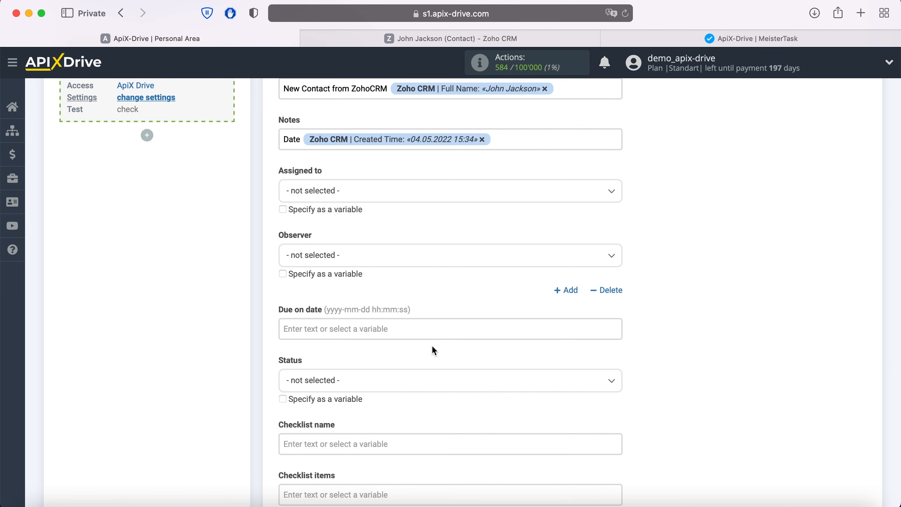
pyautogui.press('Return')
pyautogui.write('Name')
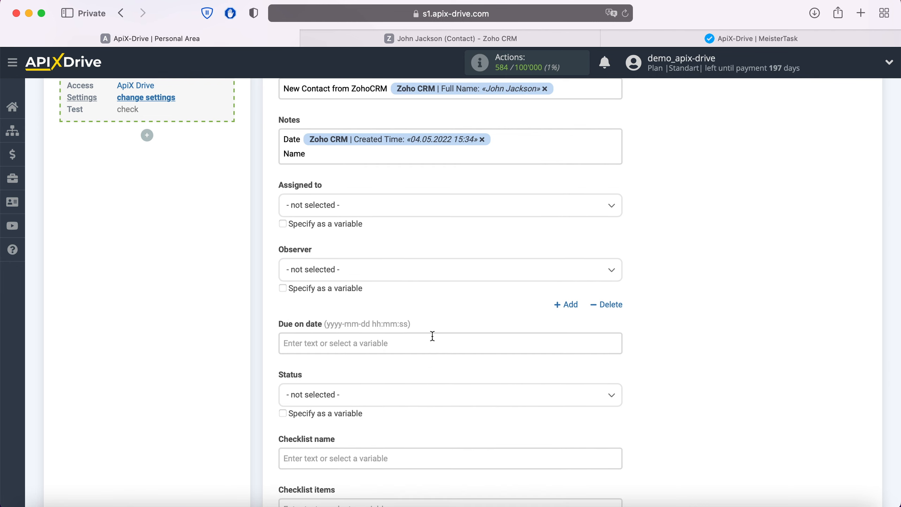
pyautogui.click(371, 157)
pyautogui.scroll(-3, 454, 263)
pyautogui.scroll(-4, 454, 264)
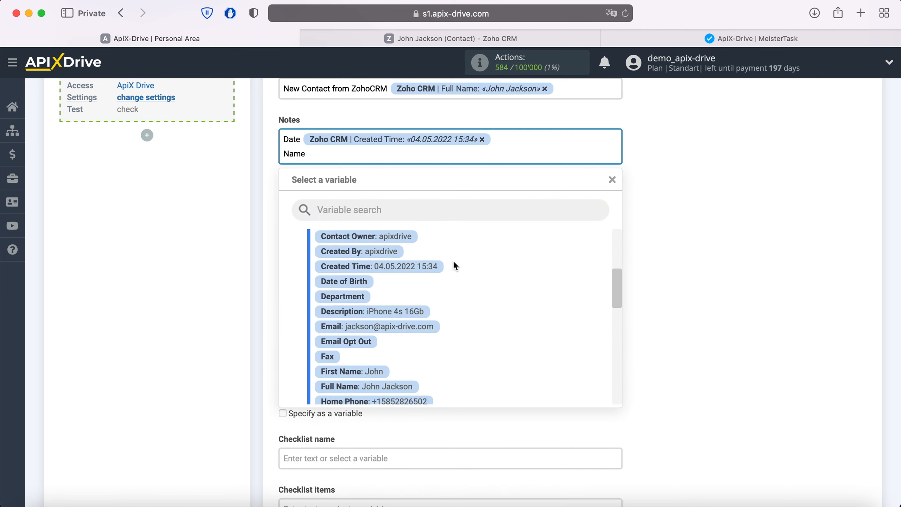
pyautogui.click(401, 341)
# Add Notes lines 'Email' with the contact's Email and 'Phone' with Home Phone
pyautogui.press('Return')
pyautogui.write('Email')
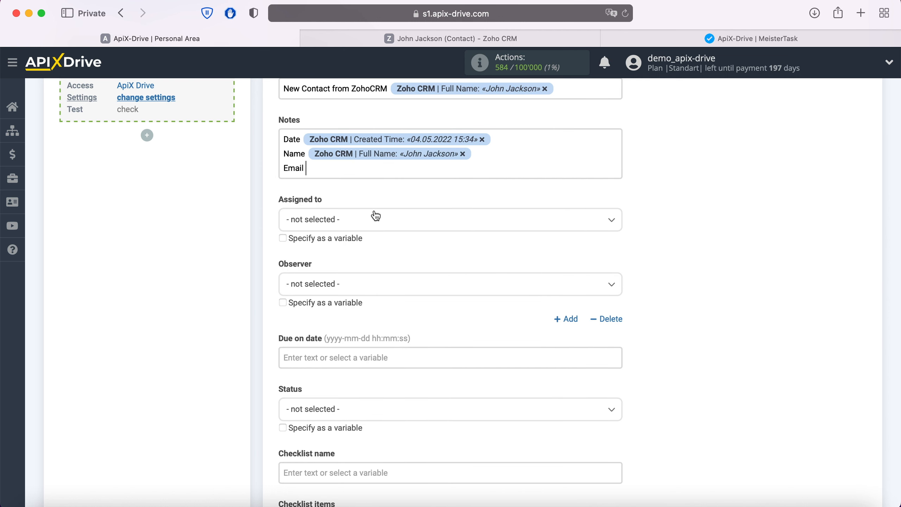
pyautogui.click(371, 169)
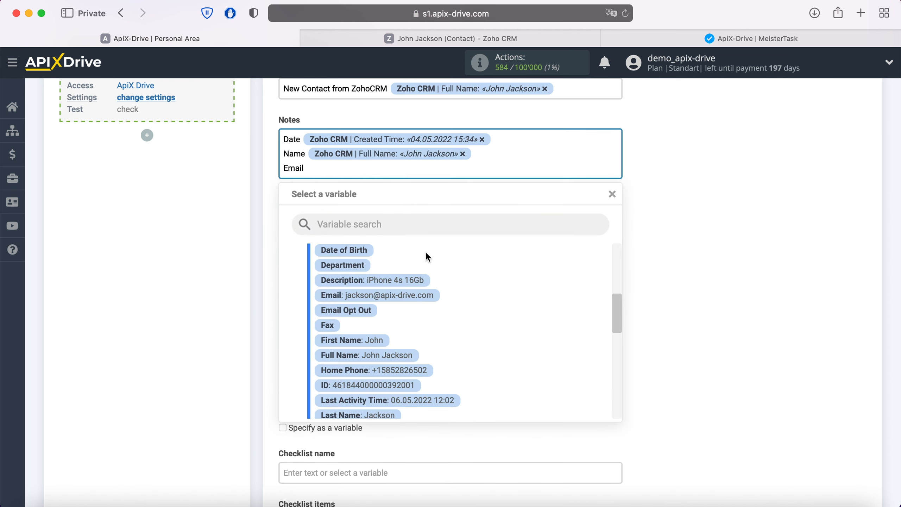
pyautogui.click(408, 295)
pyautogui.press('Return')
pyautogui.write('Phone')
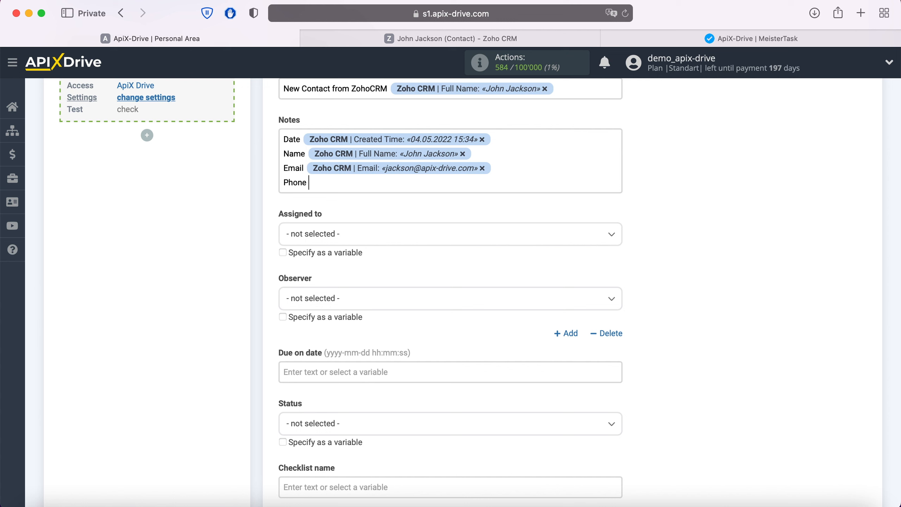
pyautogui.click(382, 183)
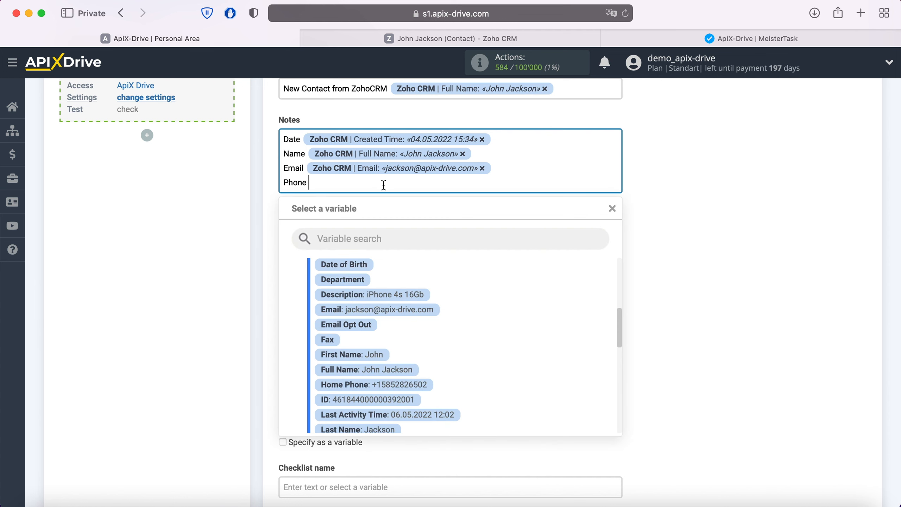
pyautogui.click(422, 384)
# Add a 'Pruduct' line to the Notes mapped to the contact's Description
pyautogui.press('Return')
pyautogui.write('Pruduct')
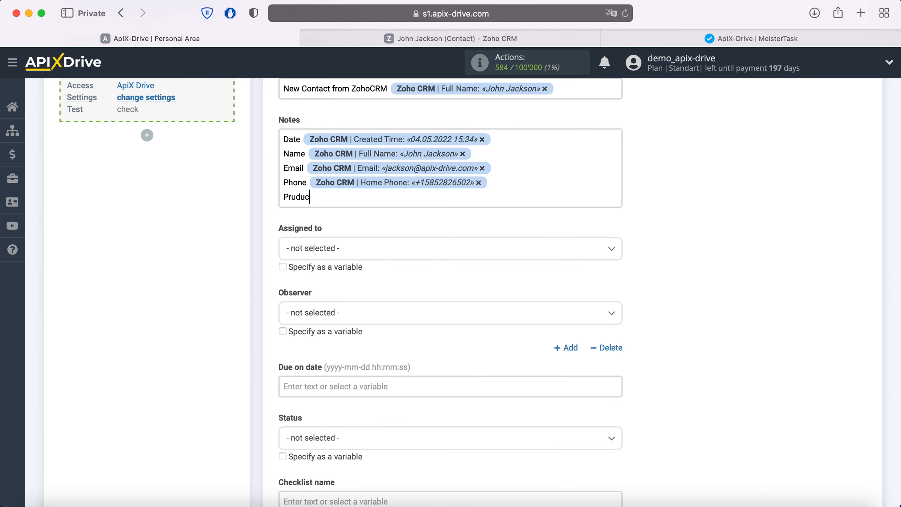
pyautogui.click(374, 204)
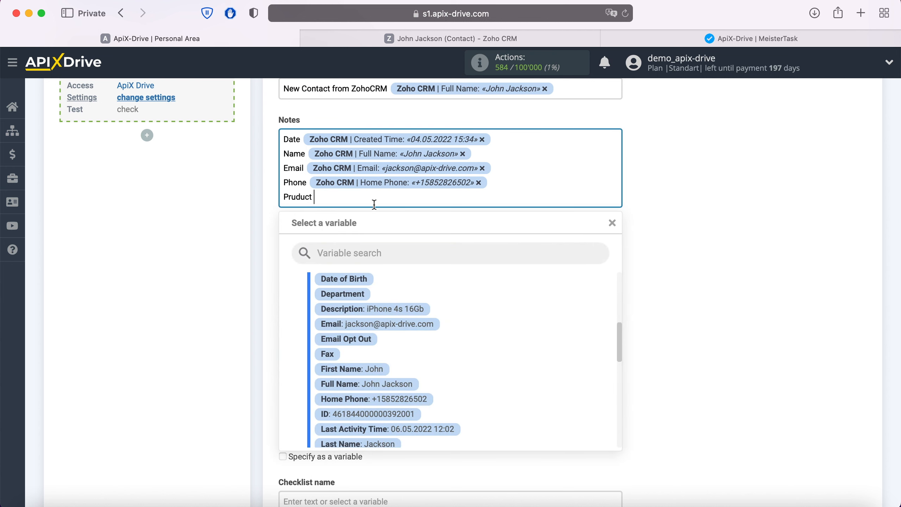
pyautogui.click(394, 308)
pyautogui.scroll(-3, 406, 314)
pyautogui.scroll(-2, 407, 314)
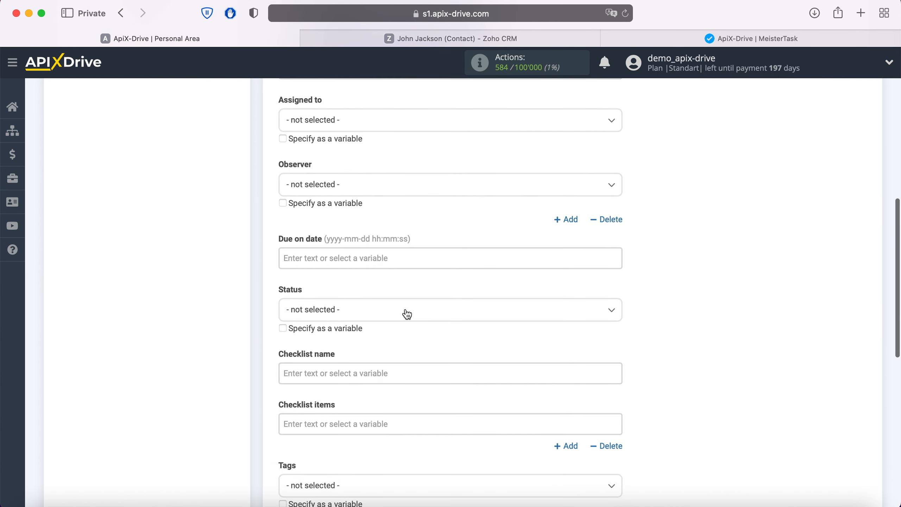
# Set the task Status to Open and save the mapping to reach the test preview
pyautogui.click(406, 314)
pyautogui.scroll(-2, 404, 313)
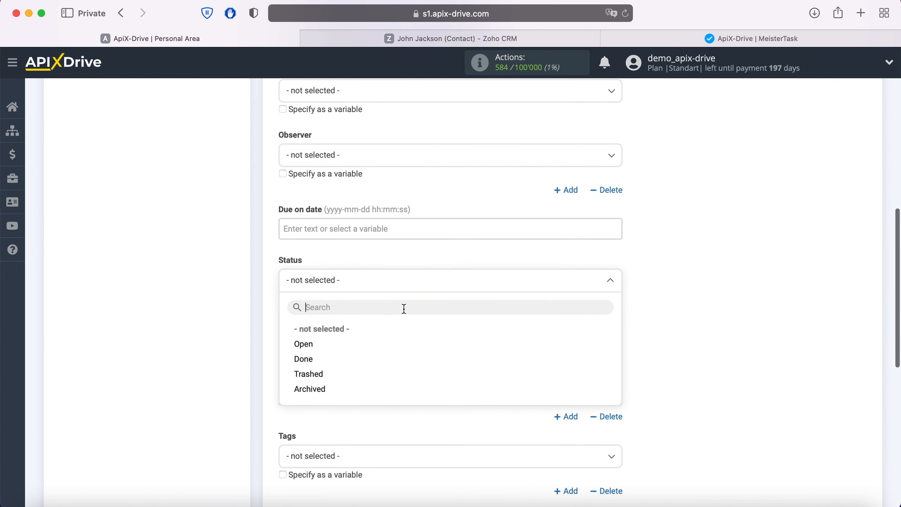
pyautogui.click(312, 344)
pyautogui.scroll(-5, 312, 346)
pyautogui.scroll(-2, 312, 346)
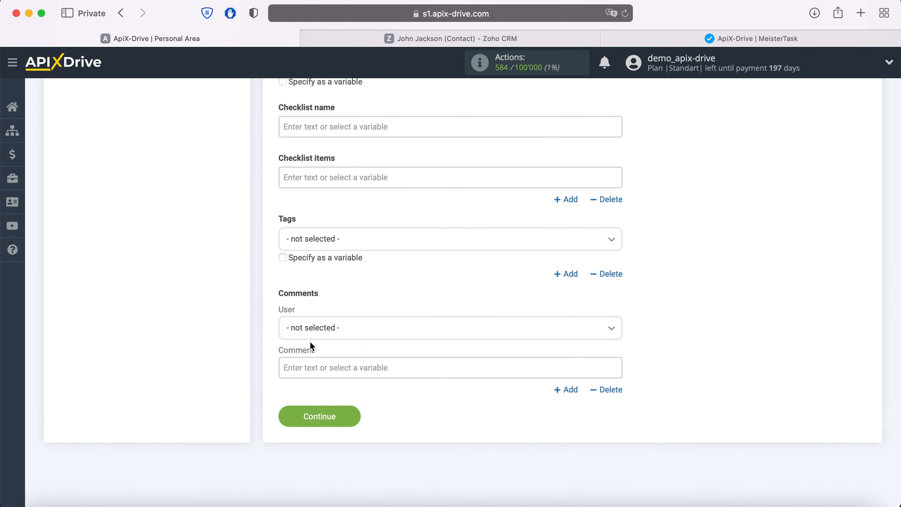
pyautogui.click(354, 415)
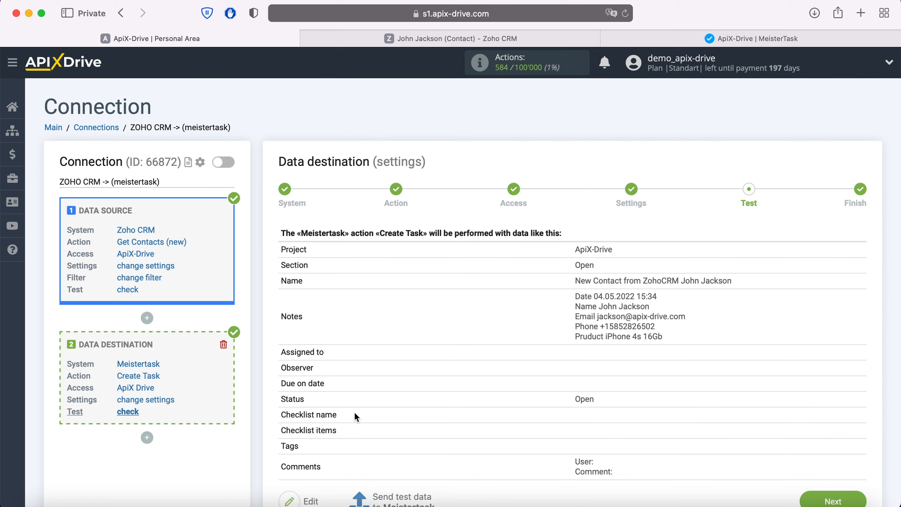
# Send the test data and open the new 'New Contact from ZohoCRM' task in MeisterTask to verify it
pyautogui.scroll(-1, 355, 414)
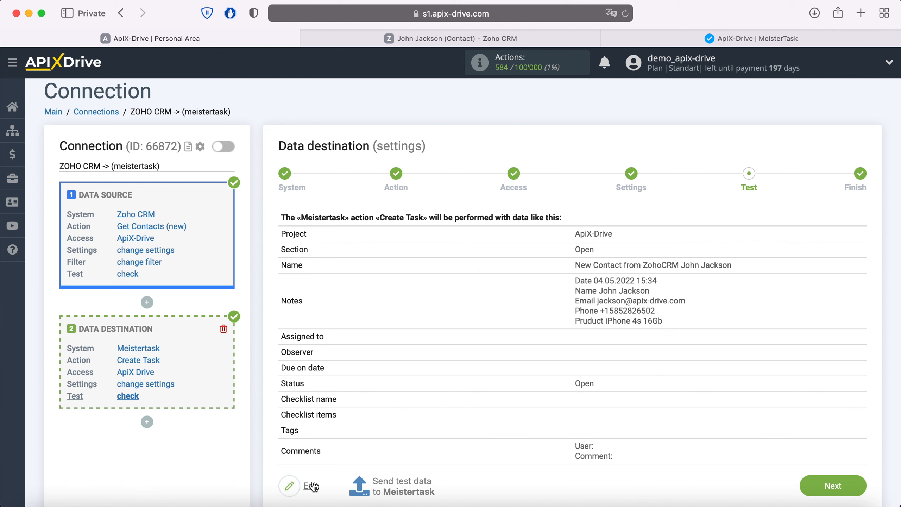
pyautogui.click(402, 485)
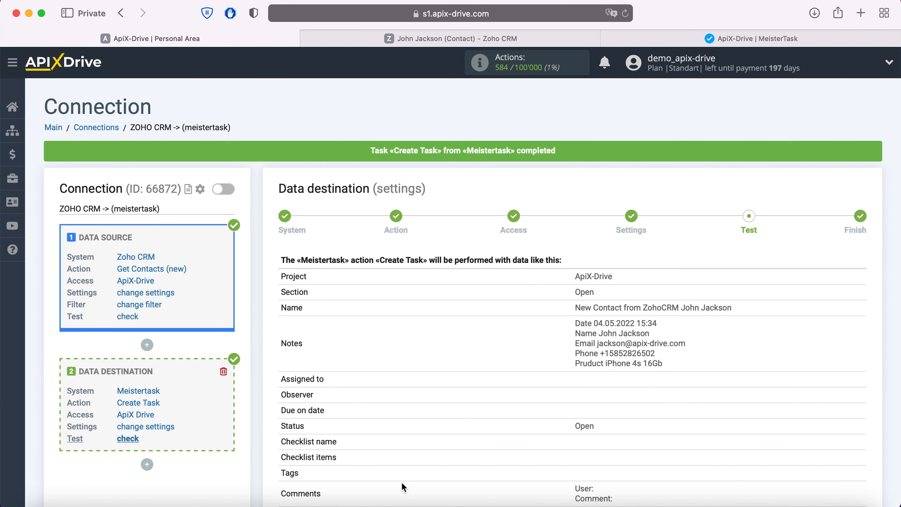
pyautogui.click(635, 39)
pyautogui.click(168, 166)
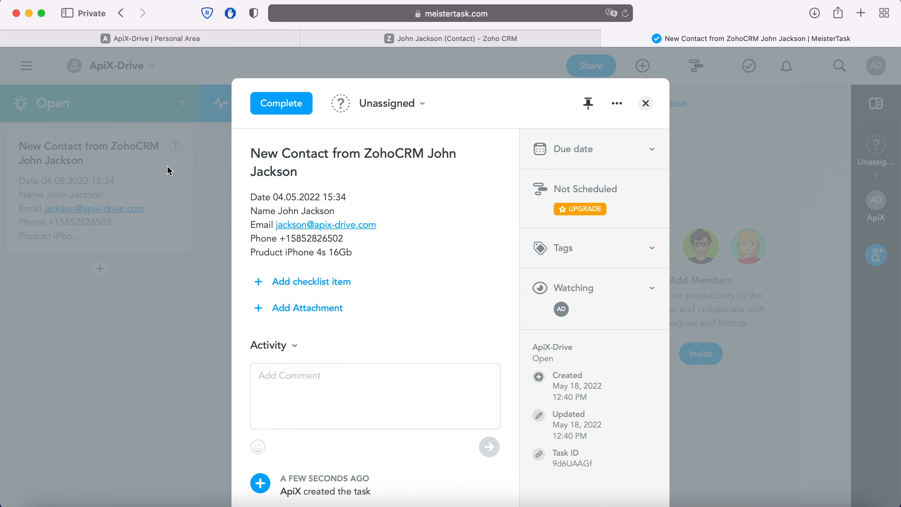
# Finish the Zoho CRM to MeisterTask connection setup and turn on its auto-update
pyautogui.click(179, 39)
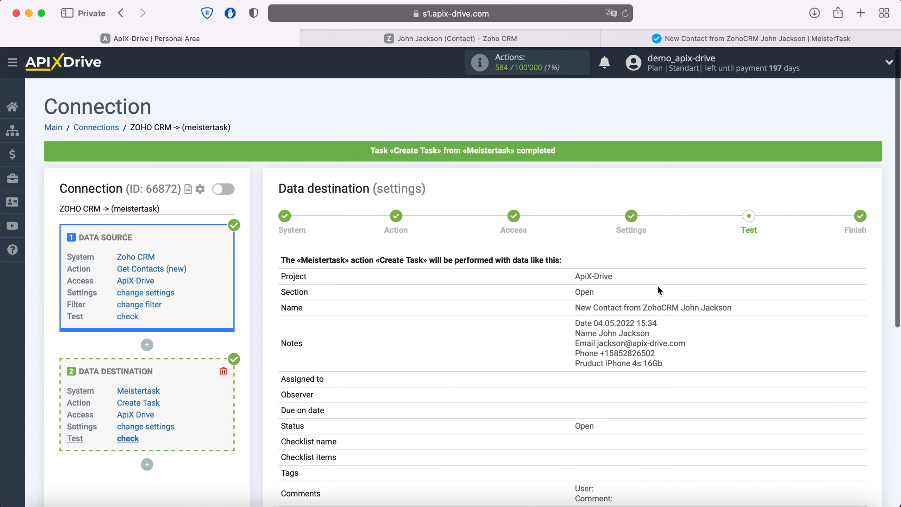
pyautogui.scroll(-3, 658, 288)
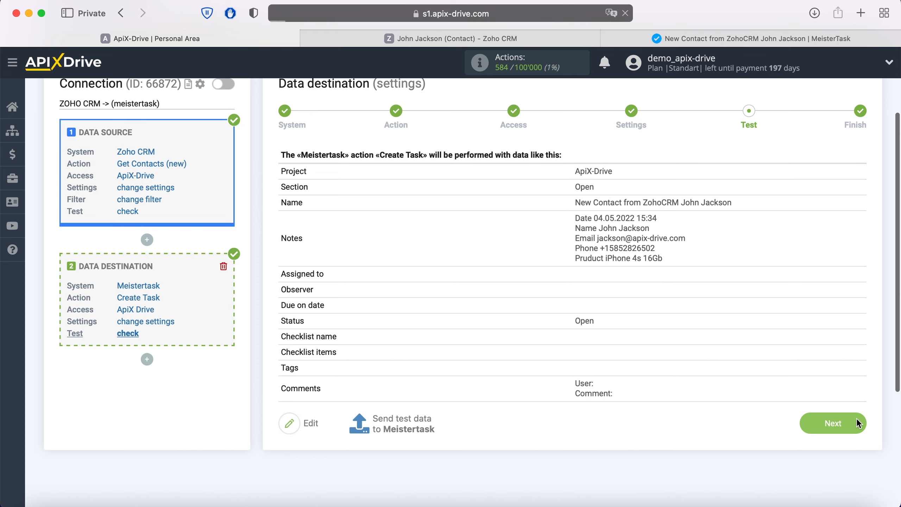
pyautogui.click(856, 419)
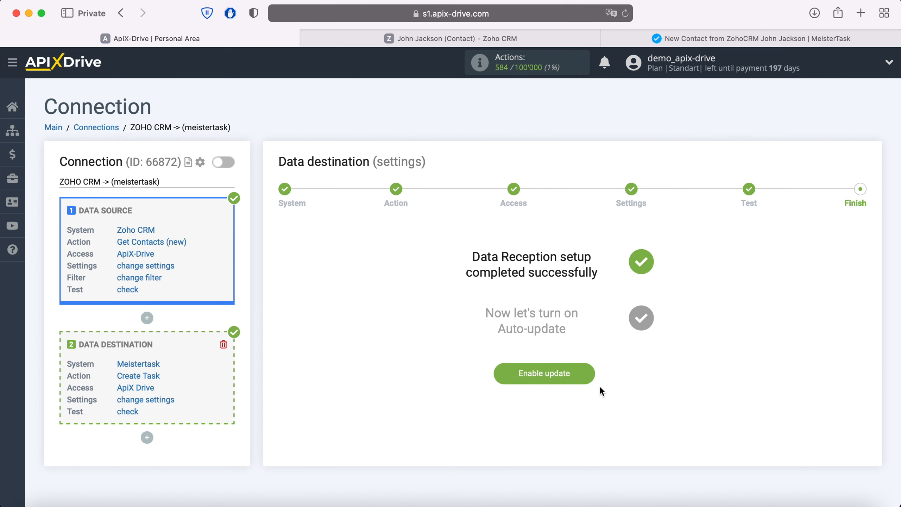
pyautogui.click(587, 374)
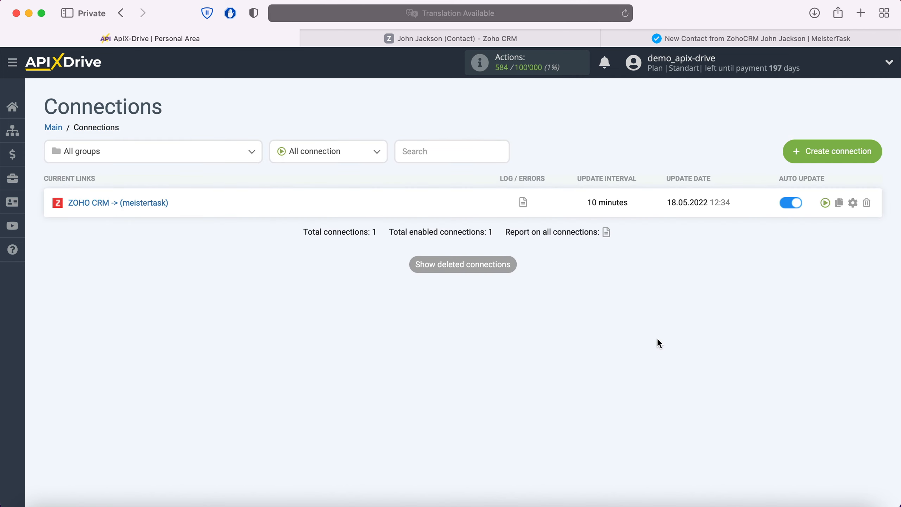
# Set the connection's update interval to 5 minutes and save the settings
pyautogui.click(852, 203)
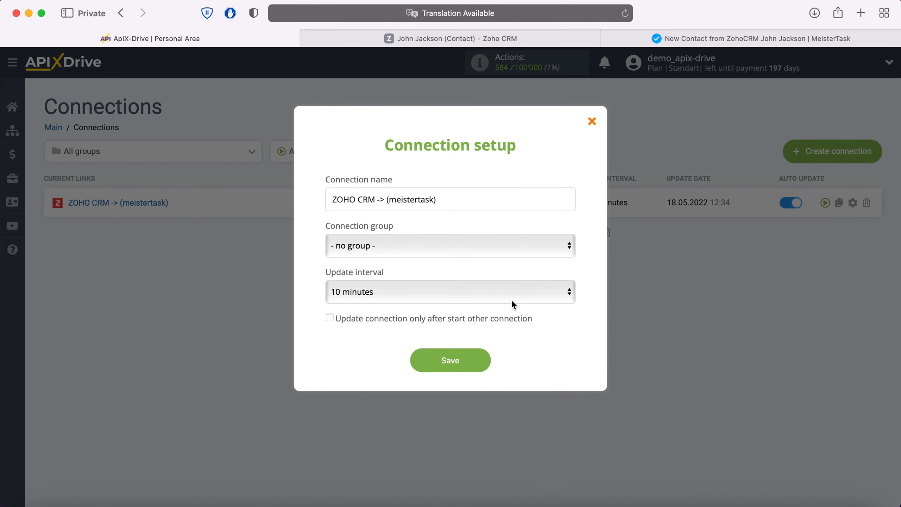
pyautogui.click(512, 302)
pyautogui.click(467, 276)
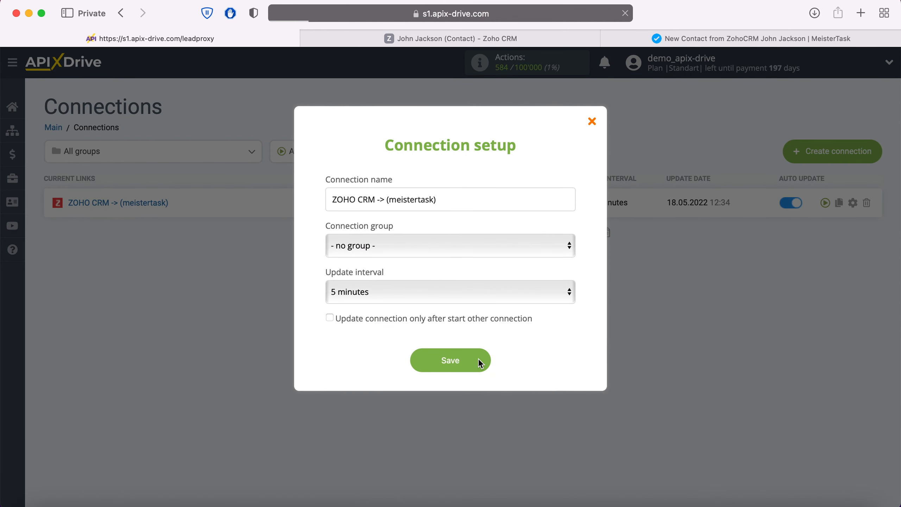
pyautogui.click(479, 362)
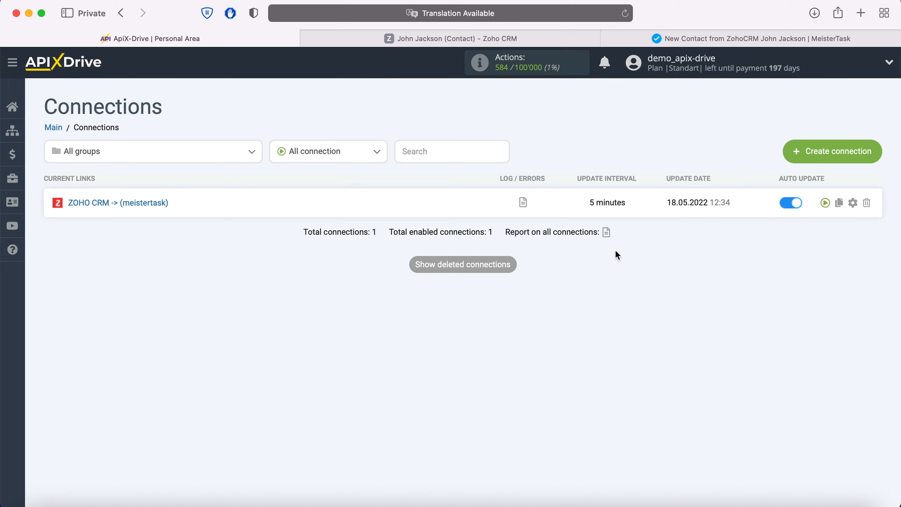